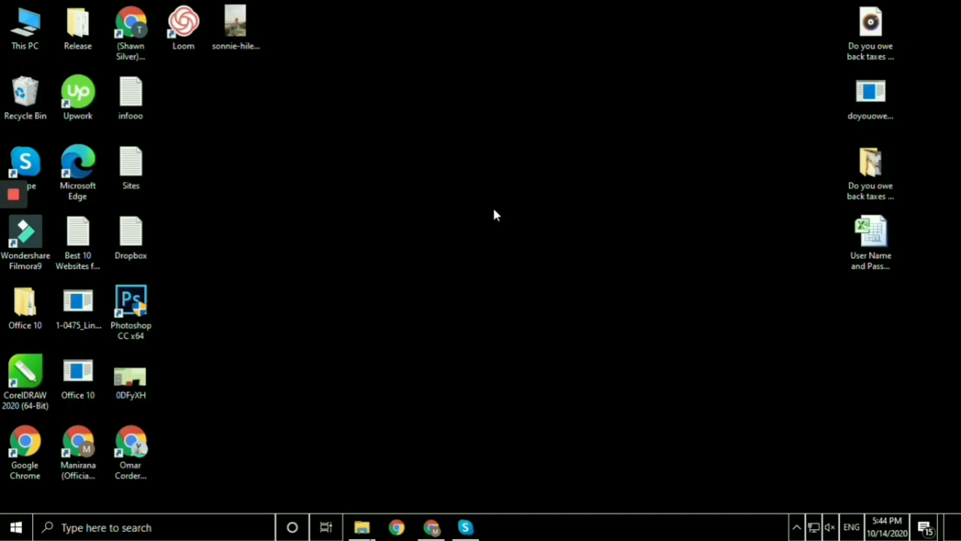
- Move the Unsplash photo below the Loom shortcut on the desktop and launch Photoshop CC x64
{"action": "left_click", "coordinate": [132, 299]}
{"action": "left_click_drag", "start_coordinate": [221, 26], "coordinate": [196, 94]}
{"action": "left_click", "coordinate": [280, 98]}
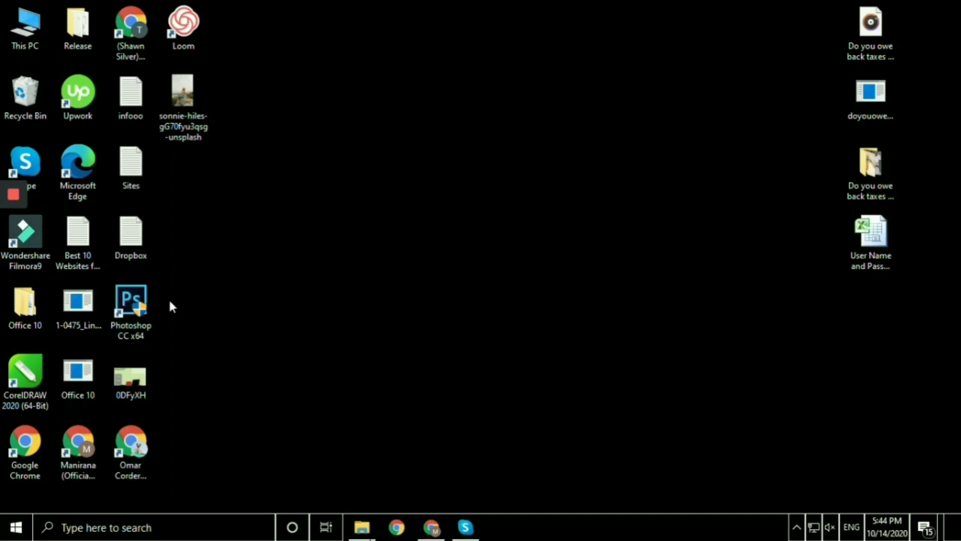
{"action": "double_click", "coordinate": [145, 308]}
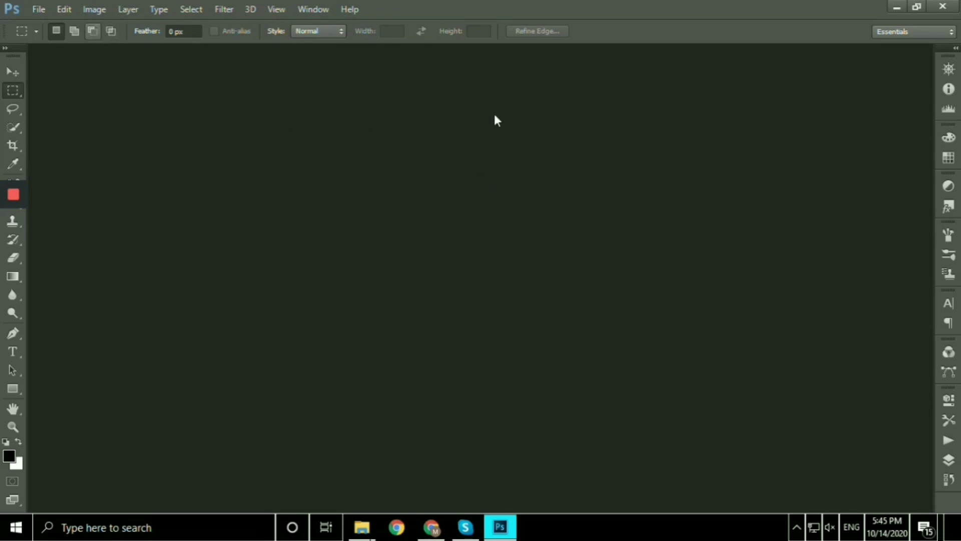
- Open the Unsplash photo from the Desktop folder as a smart object and dock its floating document window
{"action": "left_click", "coordinate": [41, 11]}
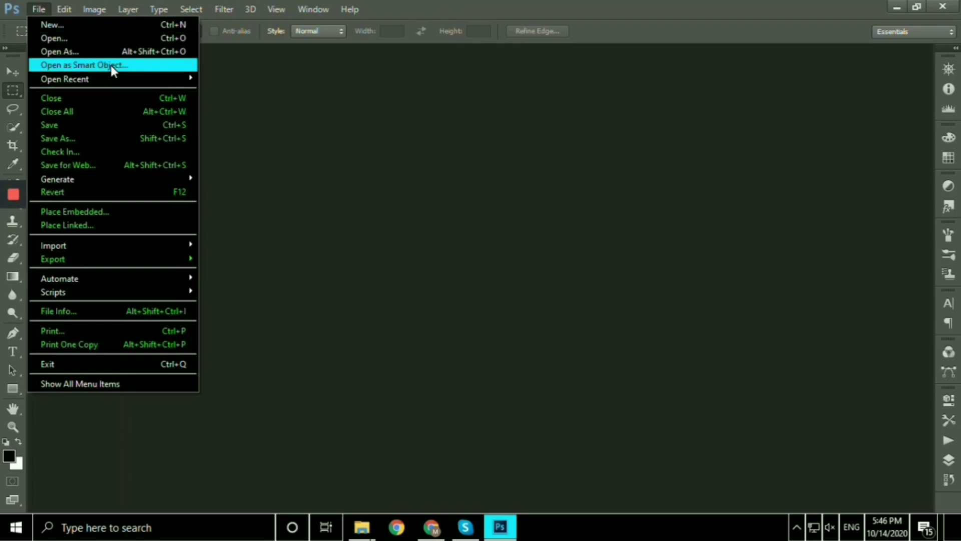
{"action": "mouse_move", "coordinate": [106, 78]}
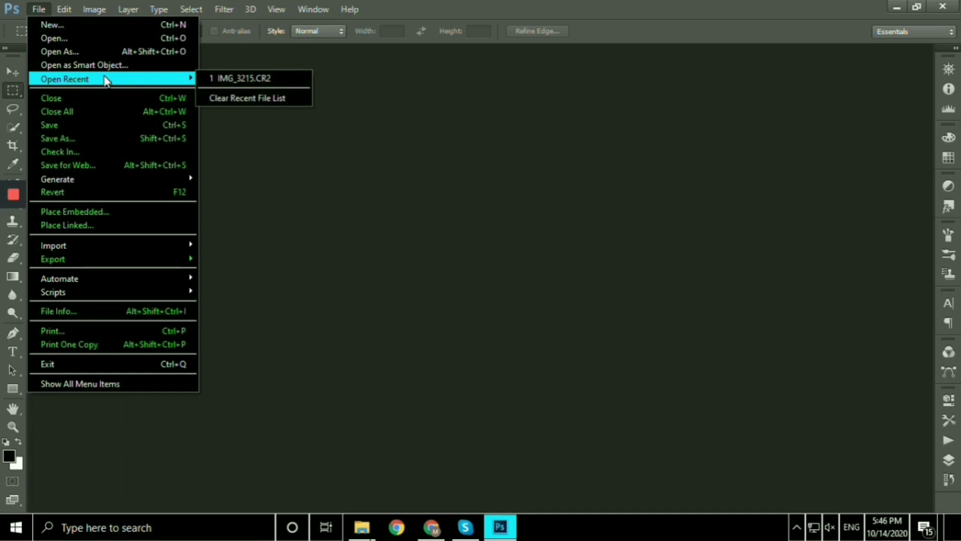
{"action": "left_click", "coordinate": [105, 66]}
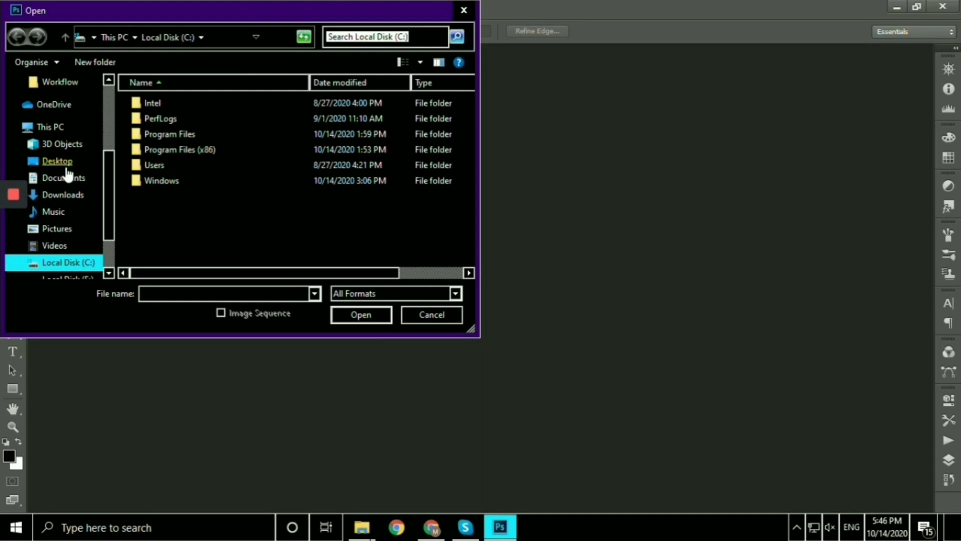
{"action": "left_click", "coordinate": [65, 168]}
{"action": "scroll", "coordinate": [350, 125], "scroll_direction": "down", "scroll_amount": 5}
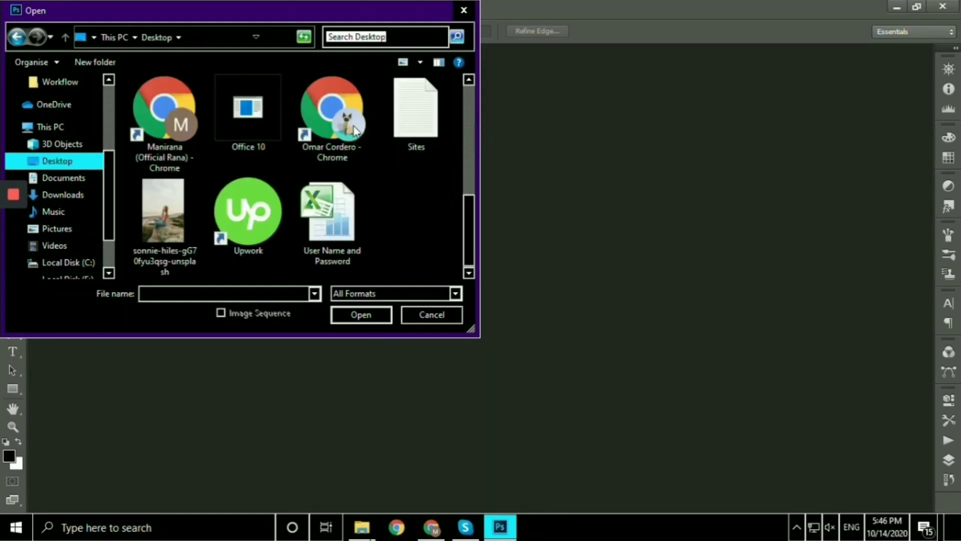
{"action": "left_click", "coordinate": [161, 203]}
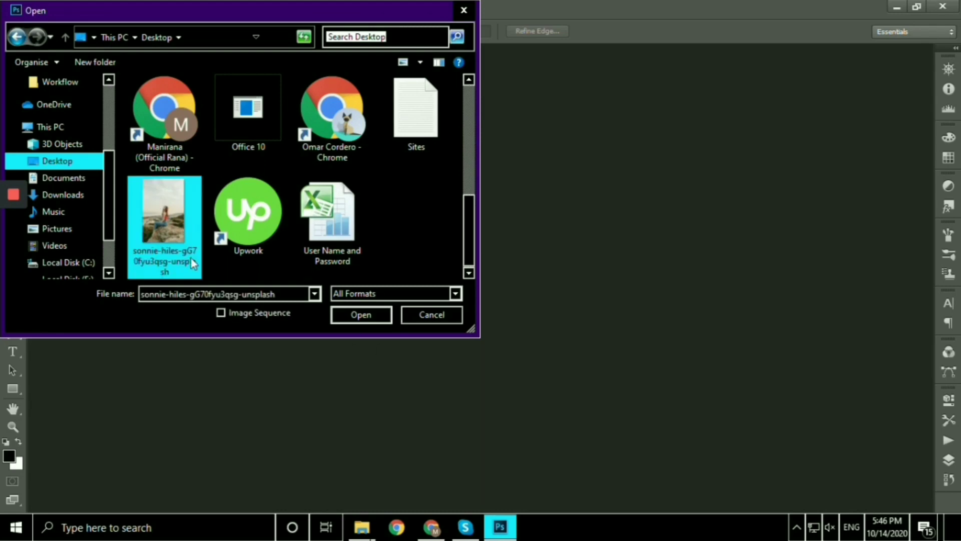
{"action": "left_click", "coordinate": [349, 320]}
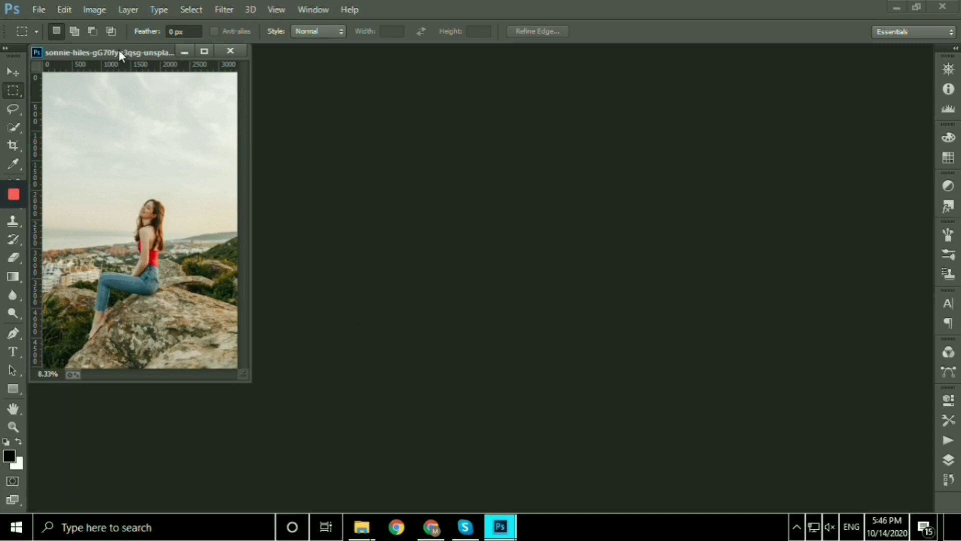
{"action": "left_click_drag", "start_coordinate": [119, 50], "coordinate": [386, 54]}
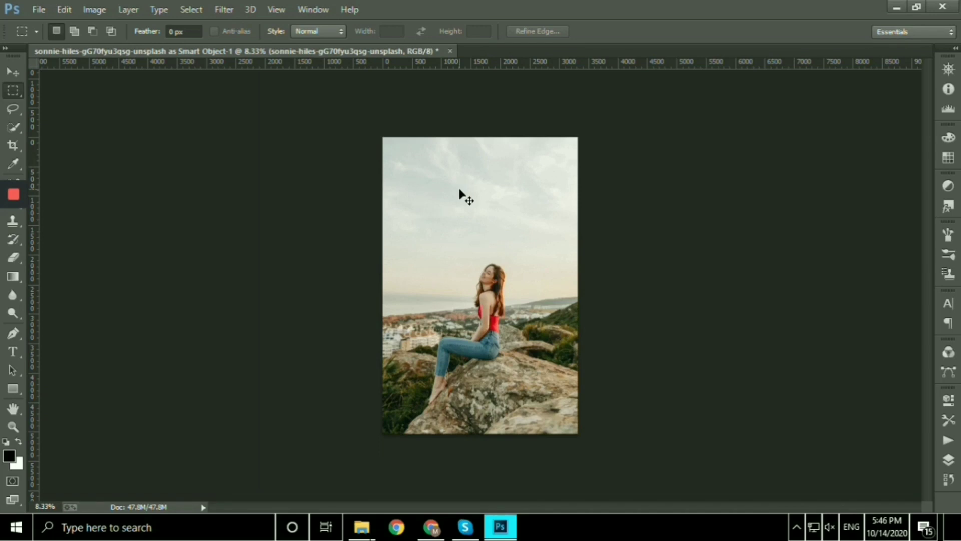
- Switch the workspace layout from 3D to Motion
{"action": "scroll", "coordinate": [463, 195], "scroll_direction": "up", "scroll_amount": 2}
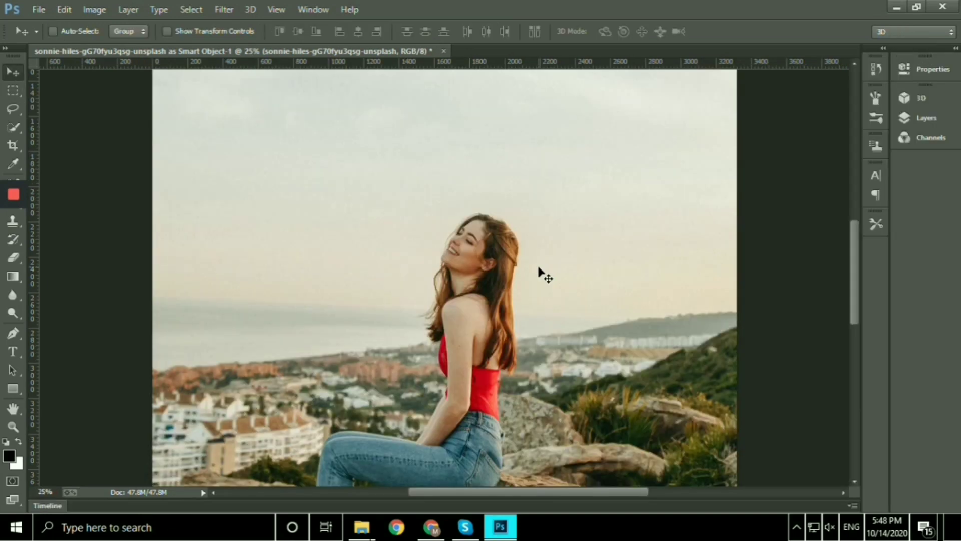
{"action": "scroll", "coordinate": [539, 270], "scroll_direction": "down", "scroll_amount": 2}
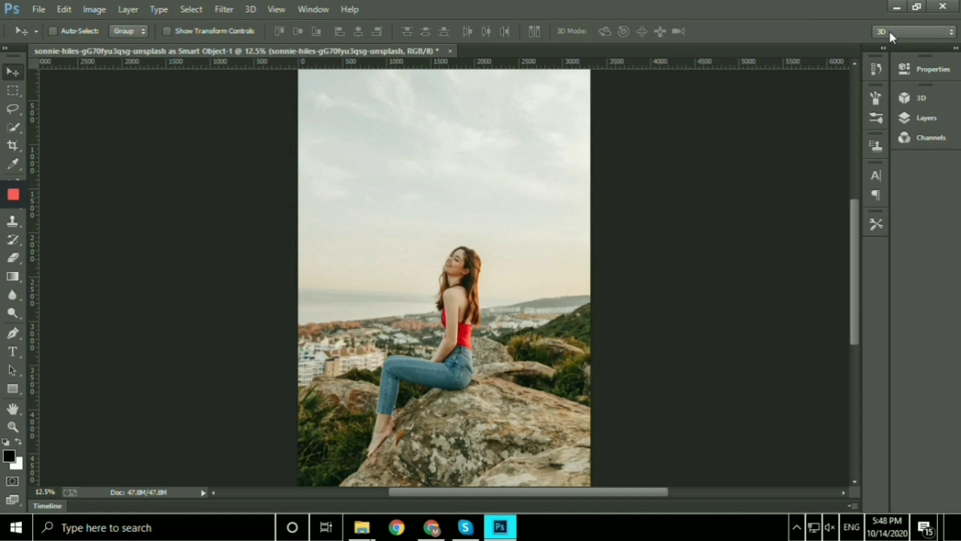
{"action": "left_click", "coordinate": [904, 30]}
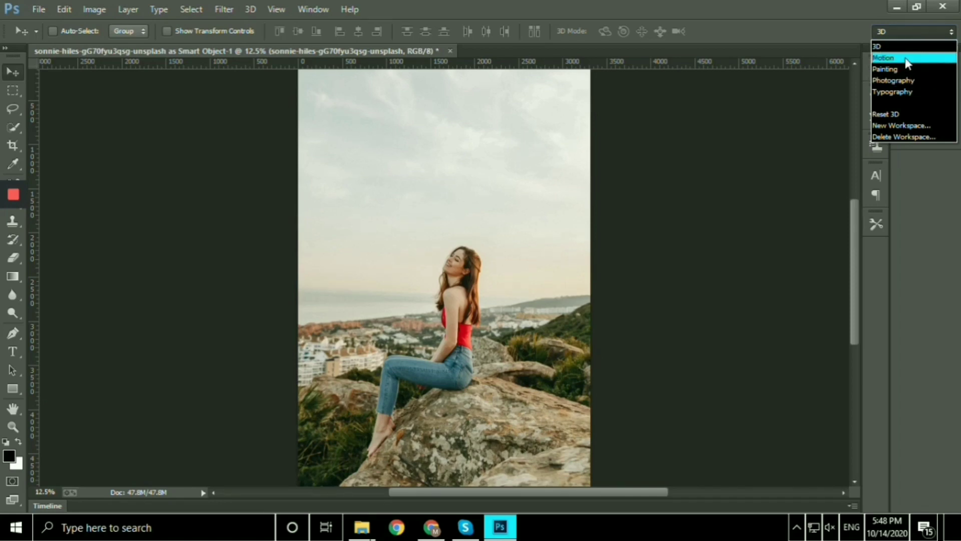
{"action": "left_click", "coordinate": [905, 58]}
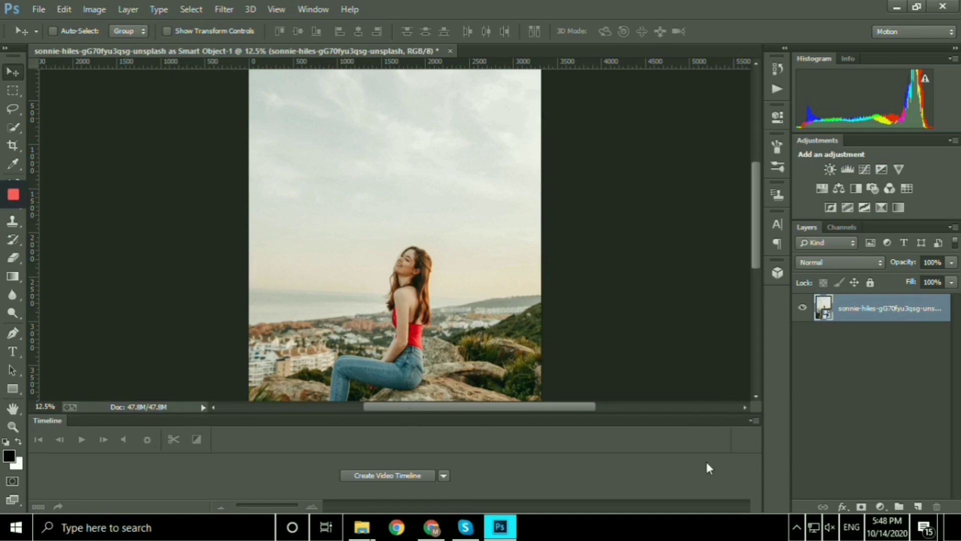
- Close the Timeline group to leave more room for the photo
{"action": "left_click", "coordinate": [754, 421]}
{"action": "left_click", "coordinate": [753, 421]}
{"action": "left_click", "coordinate": [753, 421]}
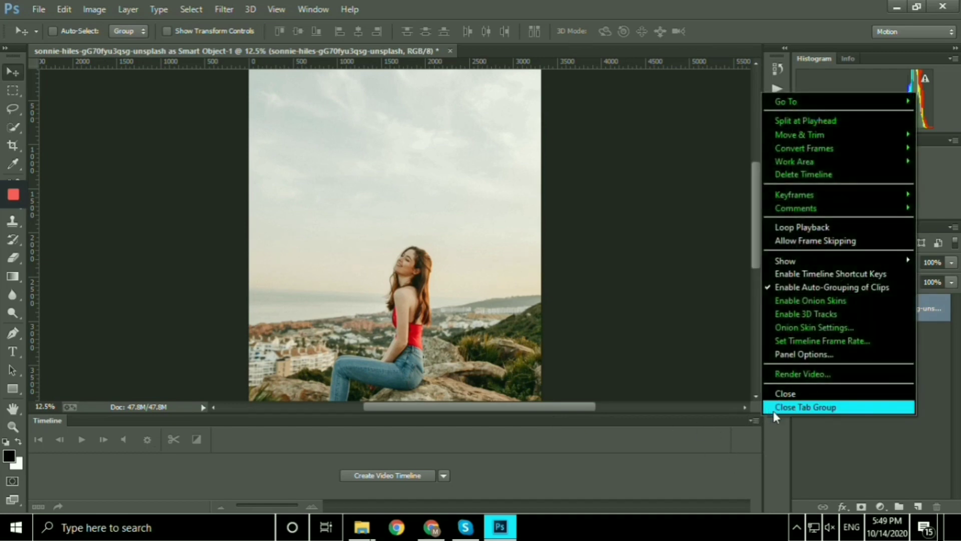
{"action": "left_click", "coordinate": [774, 409]}
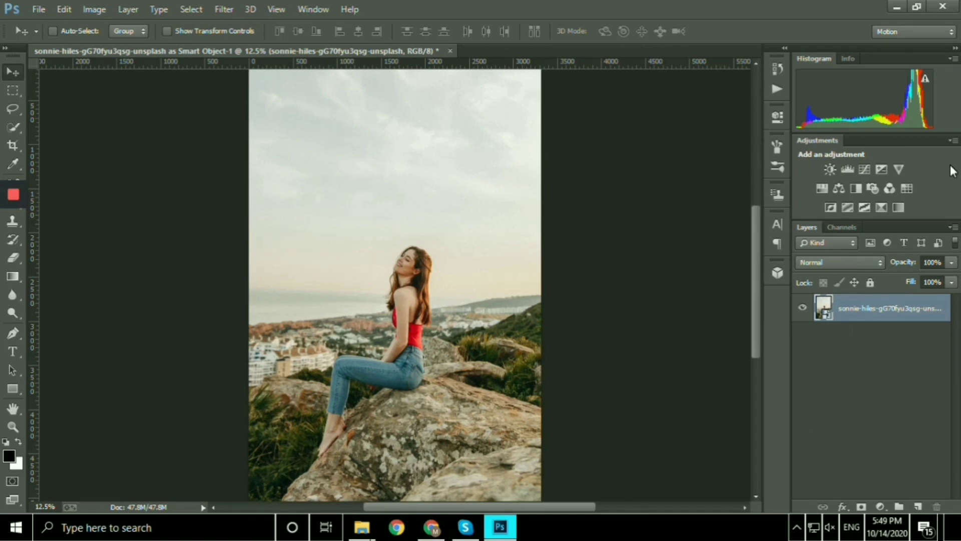
- Apply a Camera Raw Filter with its default settings to the photo's smart object layer
{"action": "left_click", "coordinate": [225, 10]}
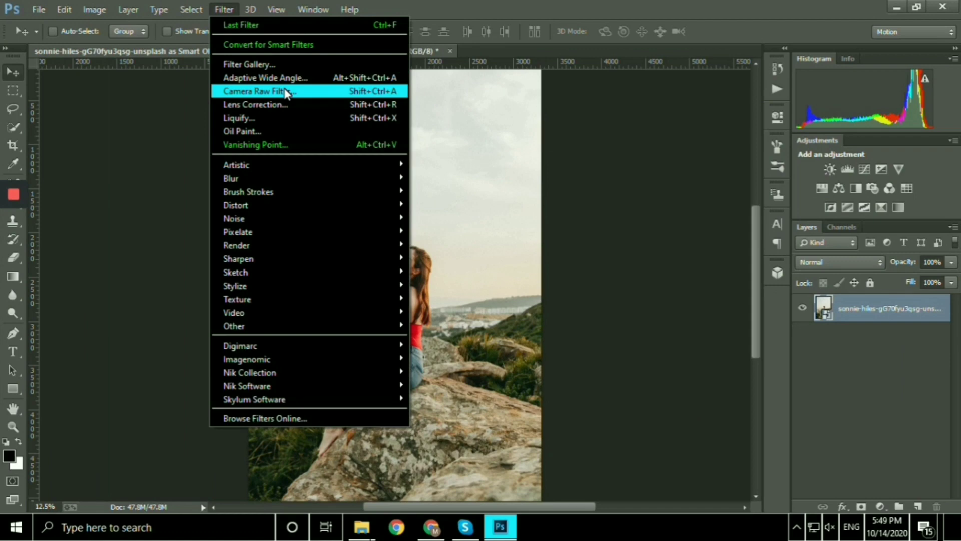
{"action": "left_click", "coordinate": [233, 90]}
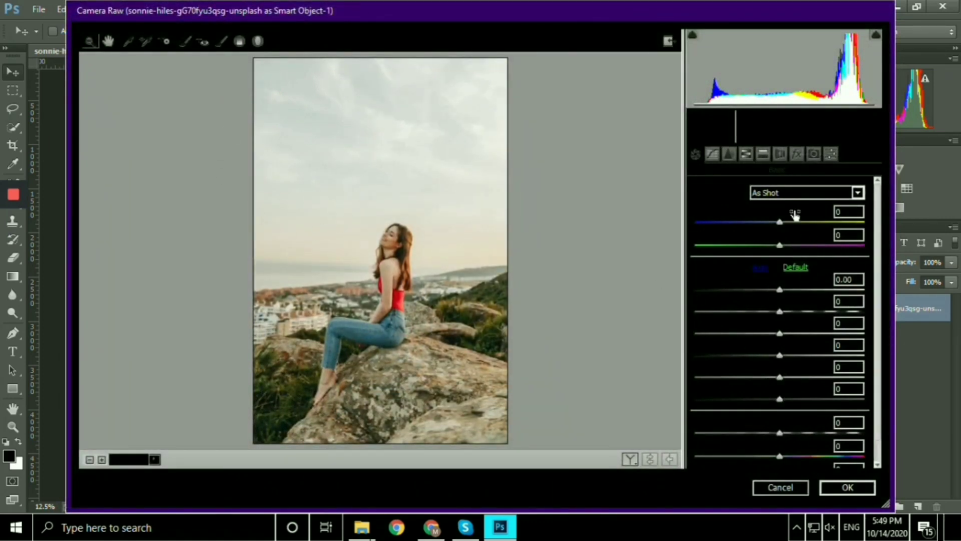
{"action": "scroll", "coordinate": [712, 242], "scroll_direction": "down", "scroll_amount": 1}
{"action": "scroll", "coordinate": [782, 272], "scroll_direction": "up", "scroll_amount": 1}
{"action": "left_click", "coordinate": [852, 487]}
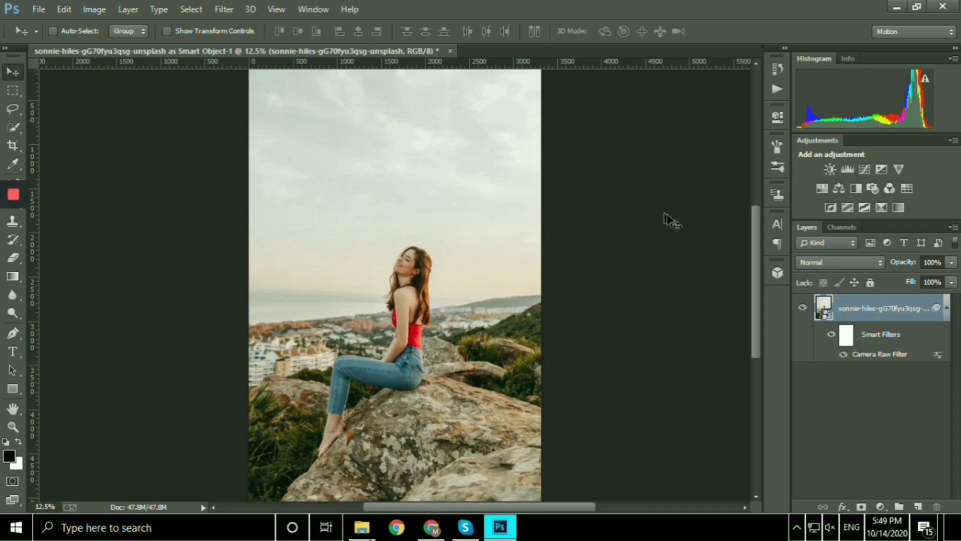
- Start a quick selection on the seated woman and magnify the photo to 100%
{"action": "left_click", "coordinate": [10, 129]}
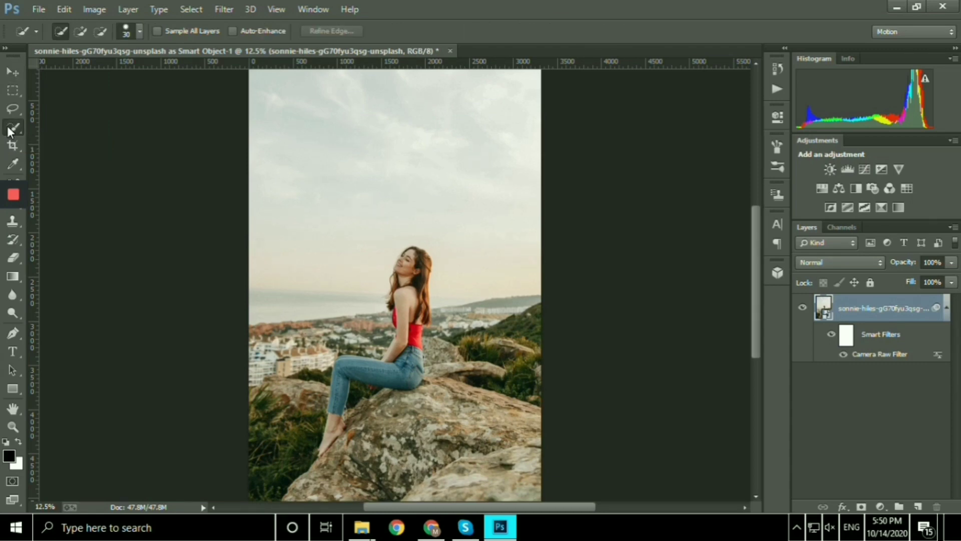
{"action": "key", "text": "ctrl+plus"}
{"action": "key", "text": "ctrl+plus"}
{"action": "key", "text": "ctrl+plus"}
{"action": "key", "text": "ctrl+plus"}
{"action": "left_click", "coordinate": [376, 356]}
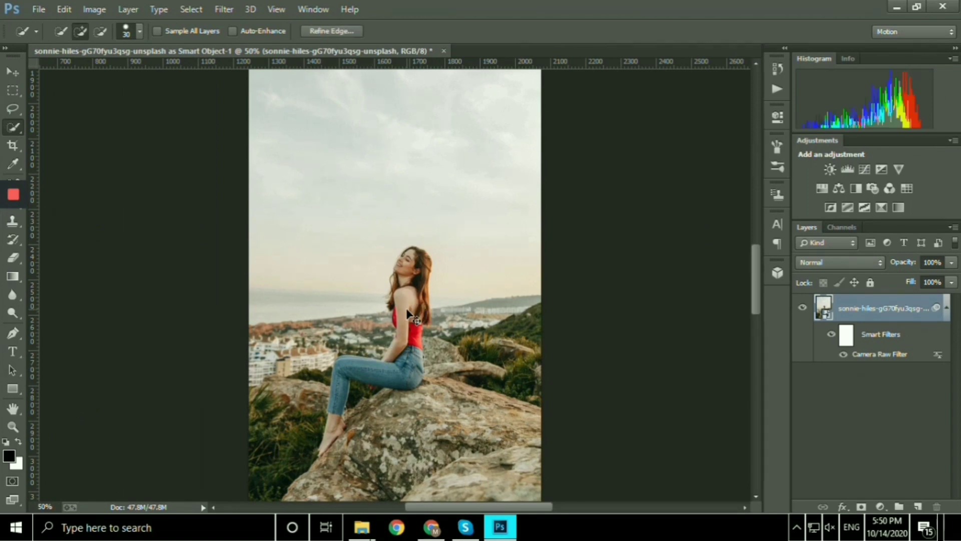
{"action": "key", "text": "ctrl+plus"}
{"action": "key", "text": "ctrl+plus"}
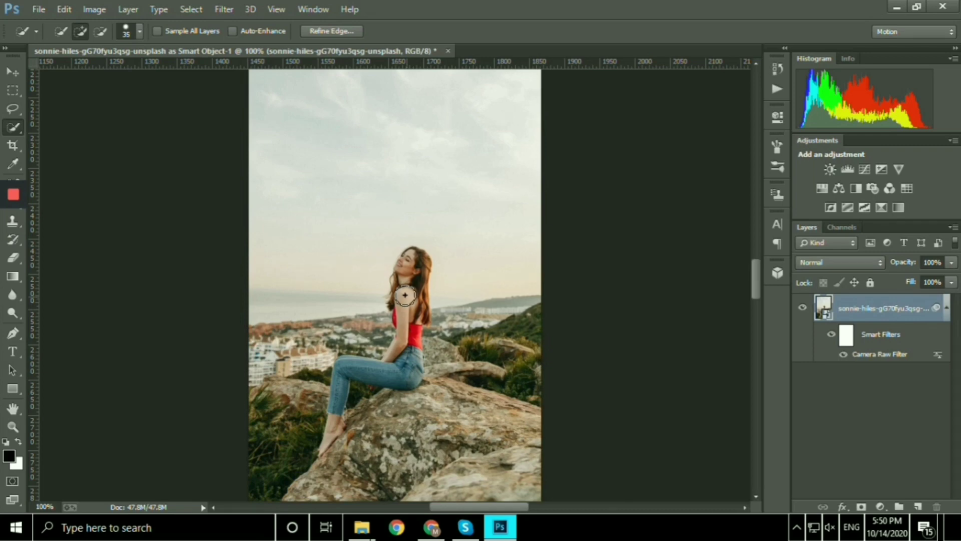
- Adjust the Quick Selection brush size, extend the selection over the woman's hair beside her neck, and set the brush to 25
{"action": "key", "text": "bracketright"}
{"action": "key", "text": "bracketright"}
{"action": "key", "text": "bracketright"}
{"action": "key", "text": "bracketright"}
{"action": "key", "text": "bracketright"}
{"action": "key", "text": "bracketright"}
{"action": "key", "text": "bracketright"}
{"action": "key", "text": "bracketright"}
{"action": "key", "text": "bracketright"}
{"action": "key", "text": "bracketright"}
{"action": "key", "text": "bracketleft"}
{"action": "key", "text": "bracketleft"}
{"action": "key", "text": "bracketleft"}
{"action": "key", "text": "bracketleft"}
{"action": "key", "text": "bracketleft"}
{"action": "key", "text": "bracketleft"}
{"action": "key", "text": "bracketleft"}
{"action": "key", "text": "bracketleft"}
{"action": "key", "text": "bracketleft"}
{"action": "left_click_drag", "start_coordinate": [396, 291], "coordinate": [403, 316]}
{"action": "key", "text": "bracketleft"}
{"action": "key", "text": "bracketleft"}
{"action": "key", "text": "bracketleft"}
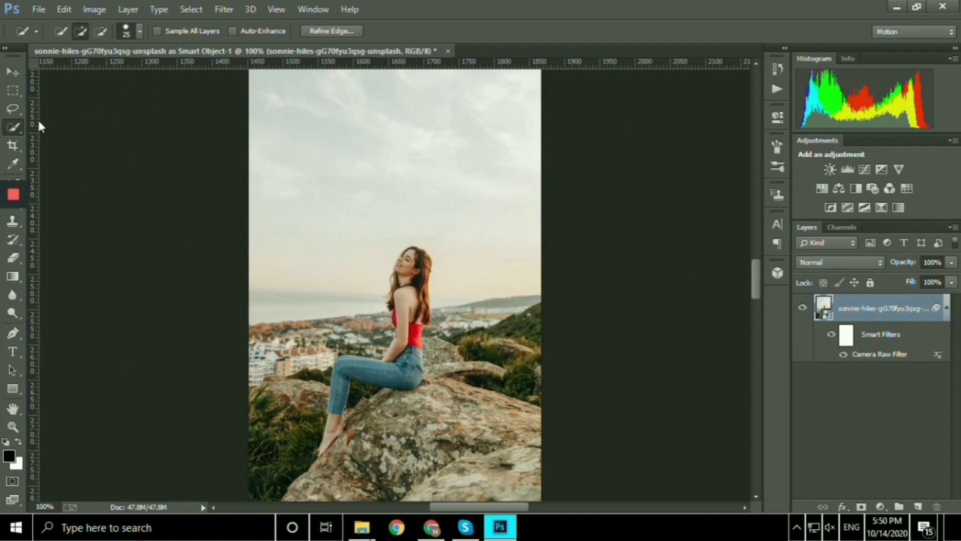
{"action": "right_click", "coordinate": [893, 307]}
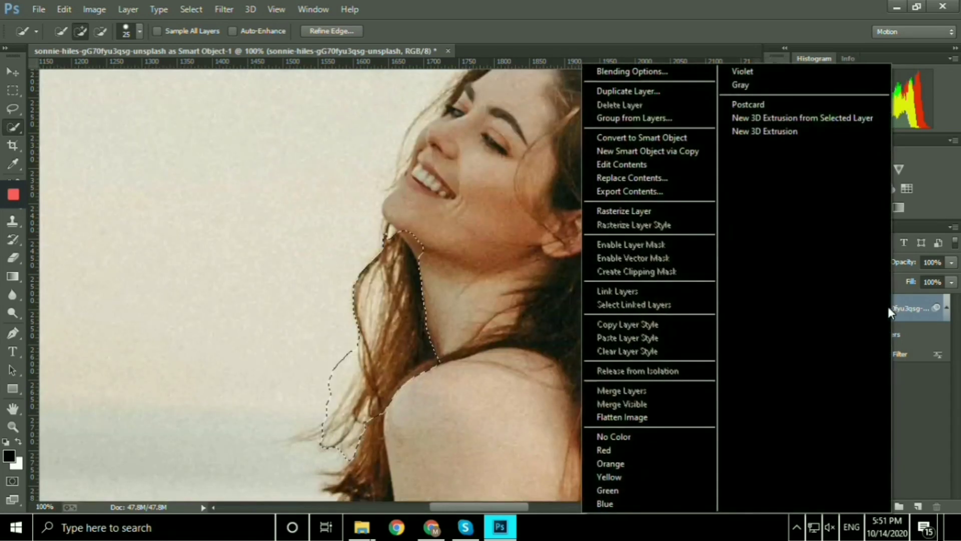
{"action": "left_click", "coordinate": [308, 286]}
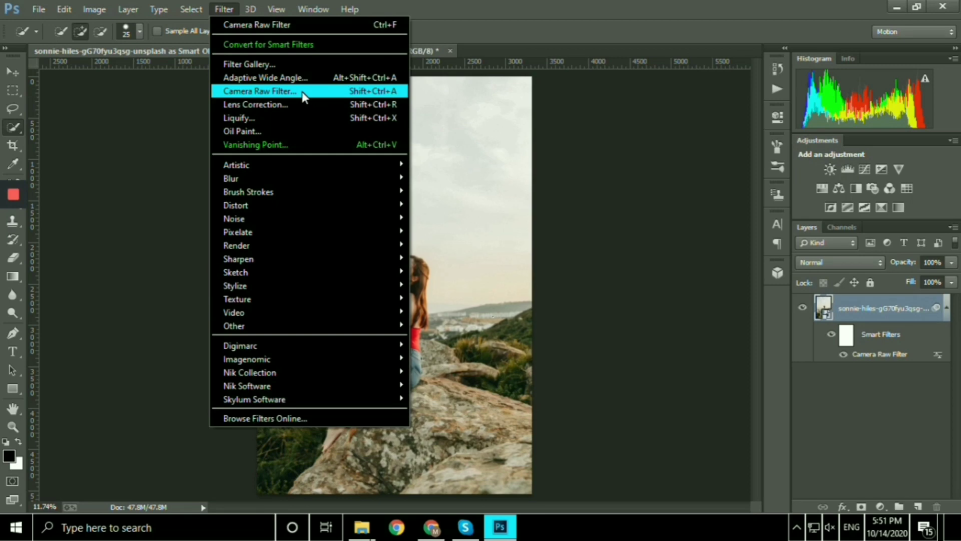
- In the Camera Raw Filter, set exposure to +0.80, contrast +45, highlights +33, shadows +31, whites +32 and blacks -23
{"action": "left_click", "coordinate": [303, 91]}
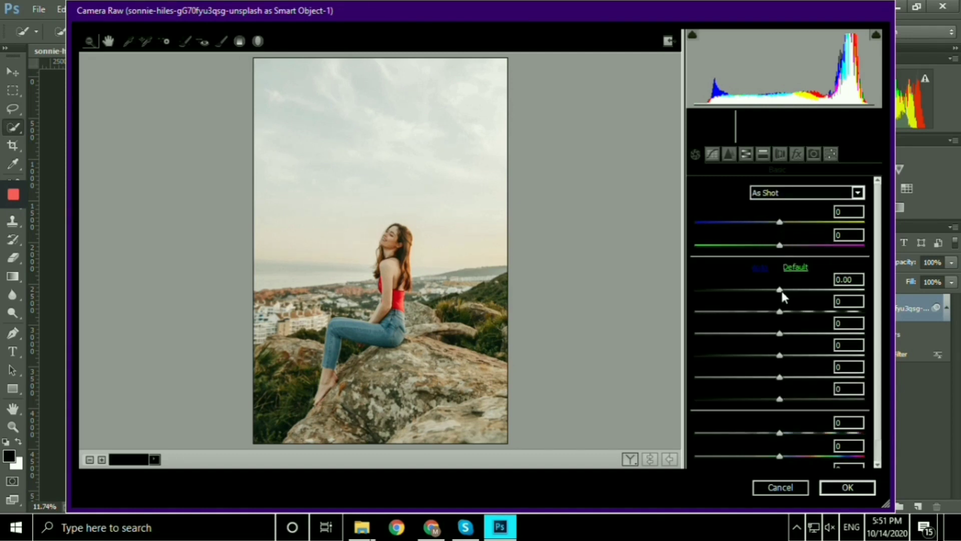
{"action": "left_click_drag", "start_coordinate": [779, 291], "coordinate": [818, 311]}
{"action": "left_click", "coordinate": [808, 333]}
{"action": "left_click", "coordinate": [805, 355]}
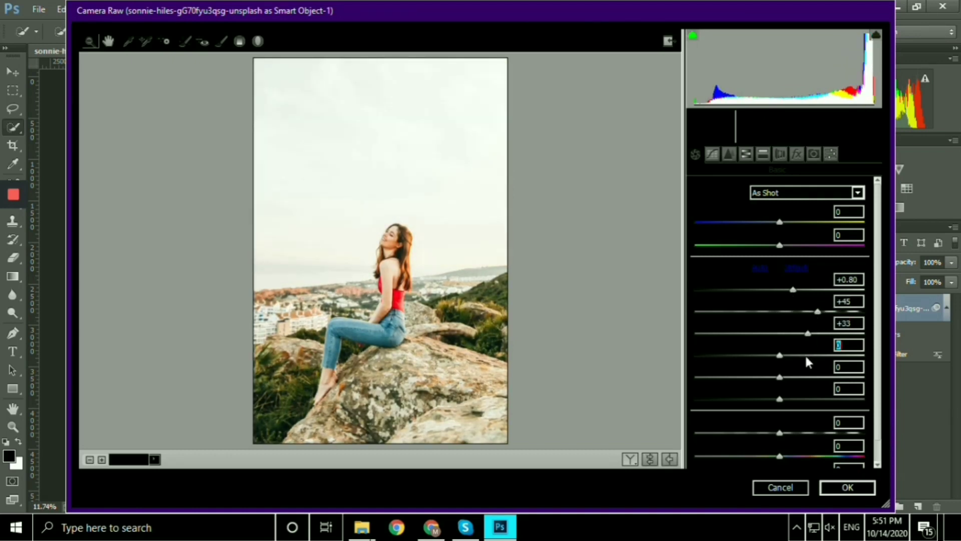
{"action": "left_click", "coordinate": [807, 378]}
{"action": "left_click", "coordinate": [759, 399]}
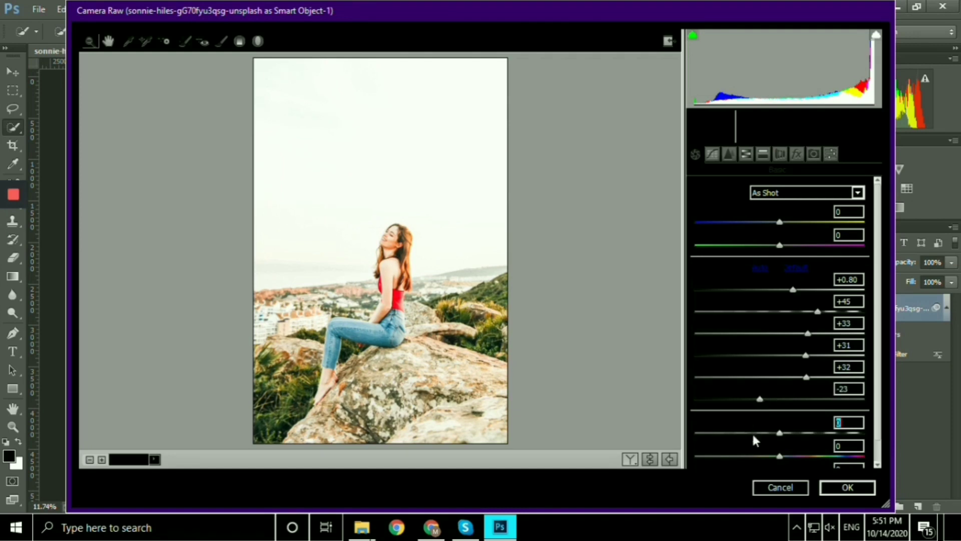
- Darken the photo with highlights -77, contrast -54 and exposure -1.95, and apply the Camera Raw Filter
{"action": "left_click", "coordinate": [714, 333]}
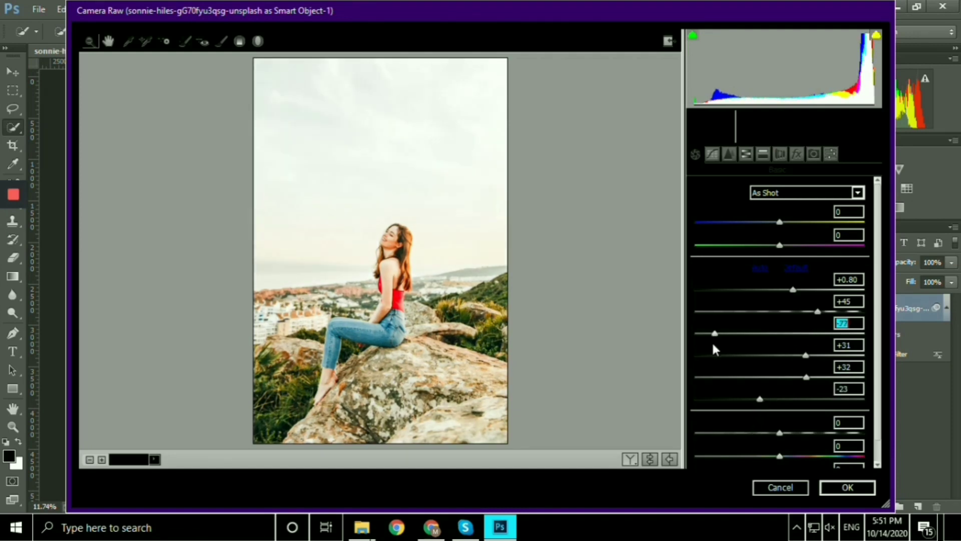
{"action": "left_click", "coordinate": [734, 312]}
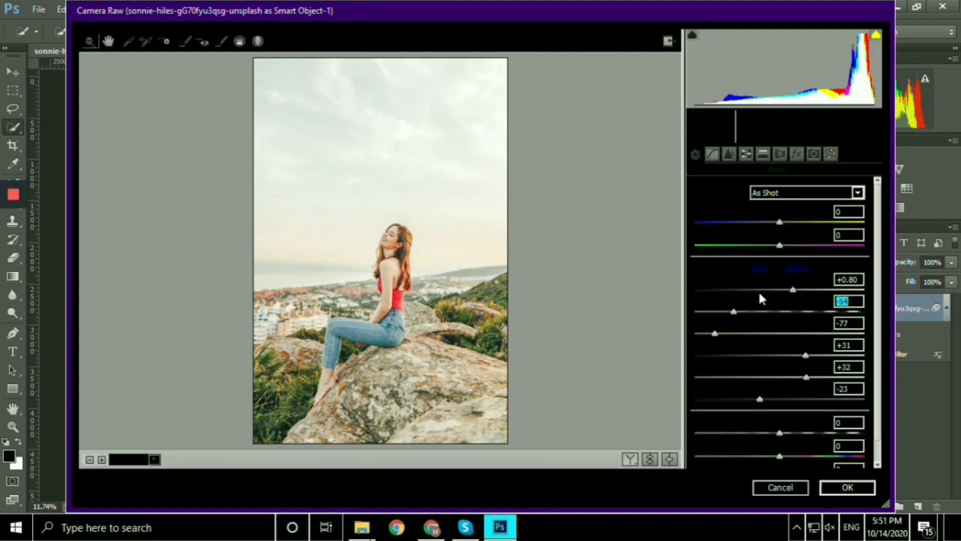
{"action": "left_click_drag", "start_coordinate": [793, 289], "coordinate": [746, 290]}
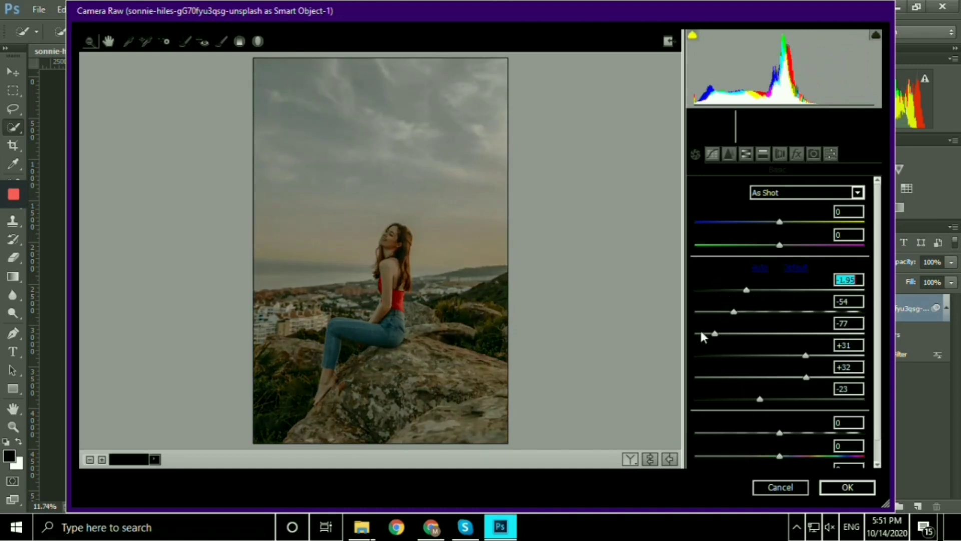
{"action": "left_click", "coordinate": [848, 487]}
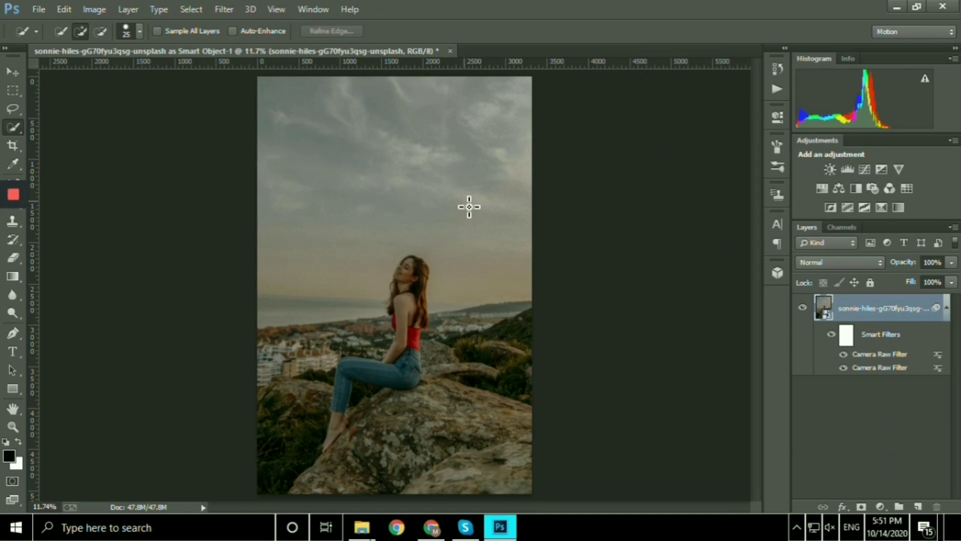
{"action": "left_click", "coordinate": [224, 9]}
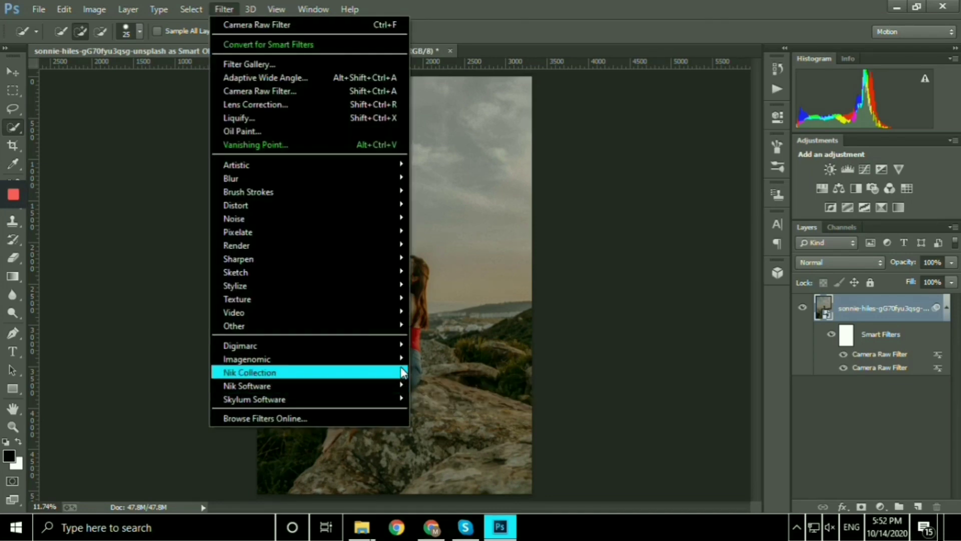
{"action": "mouse_move", "coordinate": [396, 373]}
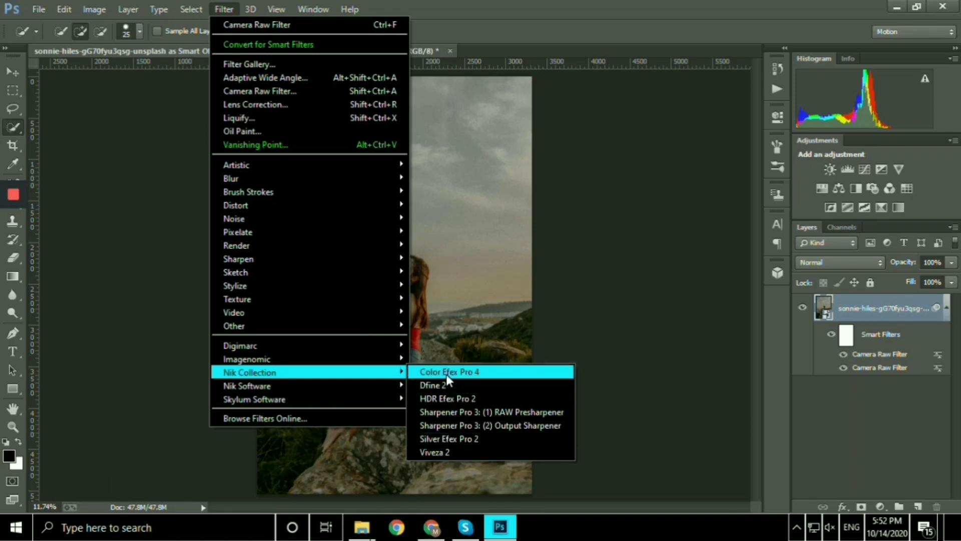
{"action": "left_click", "coordinate": [563, 195]}
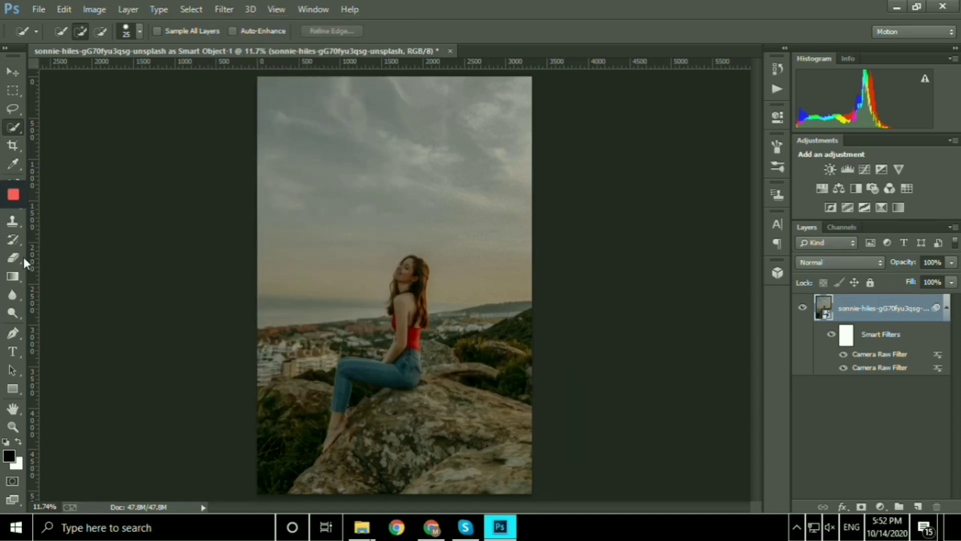
- Try the Blur tool on the photo and rasterize the smart object so its pixels can be retouched
{"action": "left_click", "coordinate": [10, 297]}
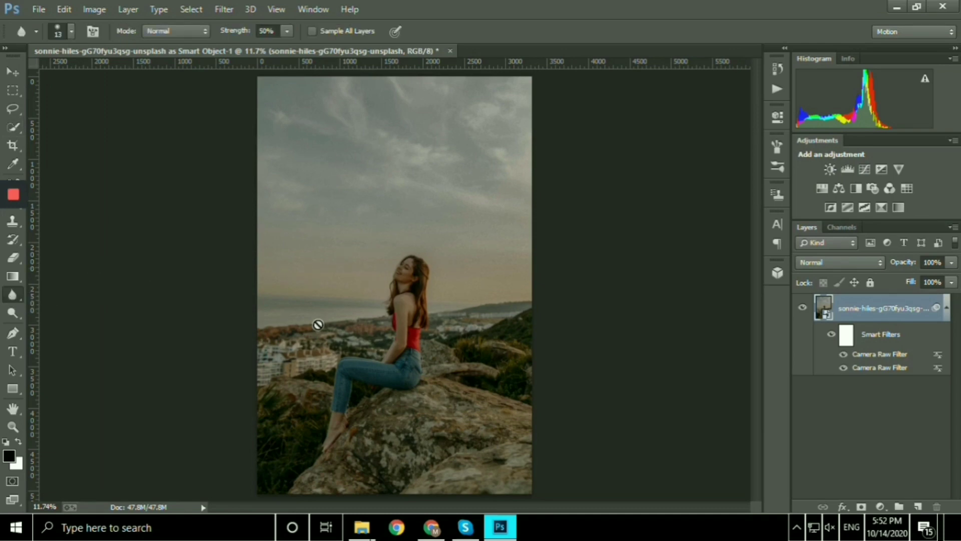
{"action": "left_click", "coordinate": [358, 334]}
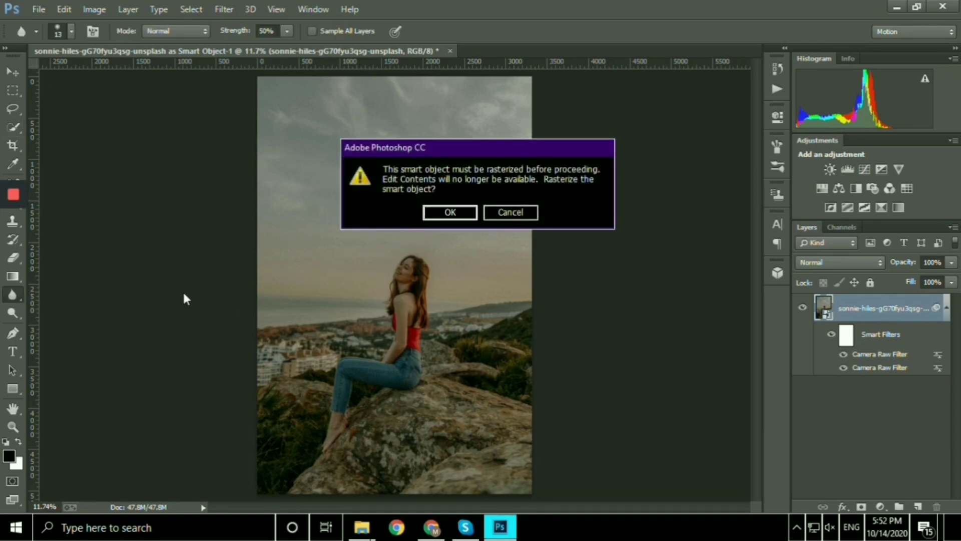
{"action": "left_click", "coordinate": [455, 212]}
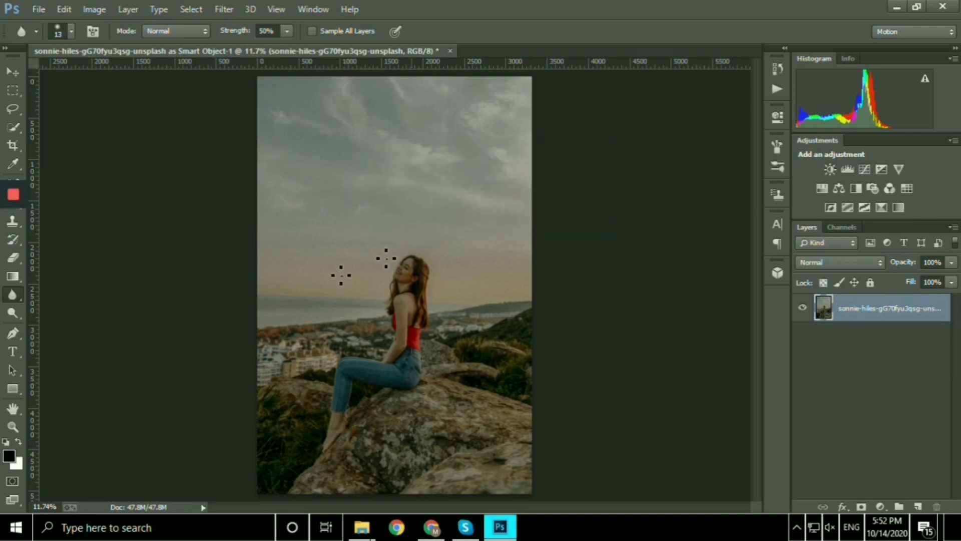
- Trace an open Pen path from the seated woman's foot up her shin and over her knee
{"action": "left_click", "coordinate": [17, 332]}
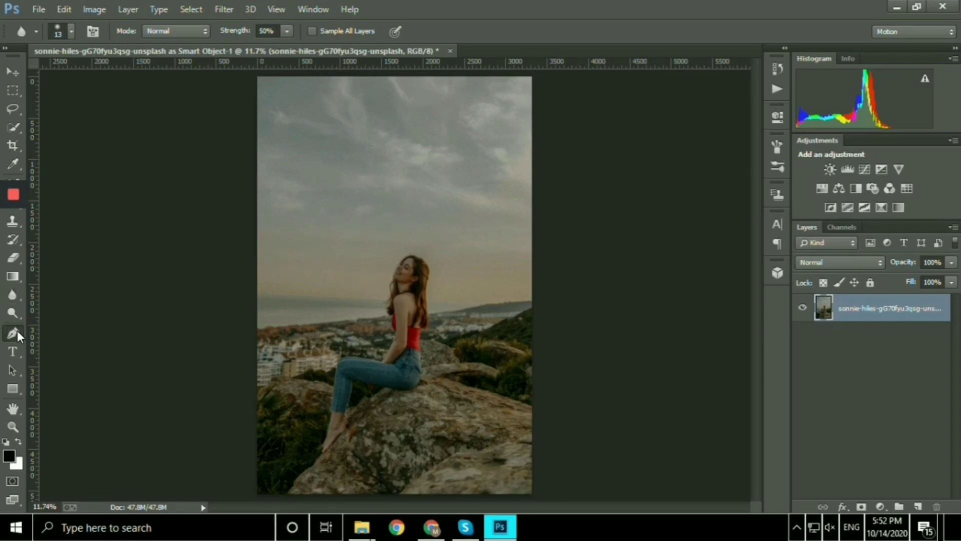
{"action": "left_click", "coordinate": [325, 446]}
{"action": "left_click", "coordinate": [327, 432]}
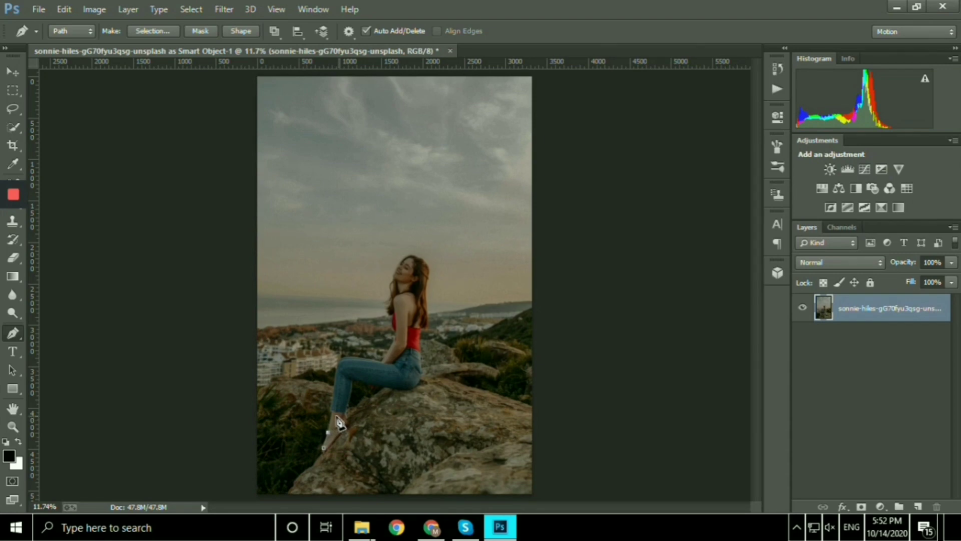
{"action": "left_click", "coordinate": [334, 409]}
{"action": "left_click", "coordinate": [335, 383]}
{"action": "left_click", "coordinate": [344, 360]}
{"action": "left_click", "coordinate": [357, 360]}
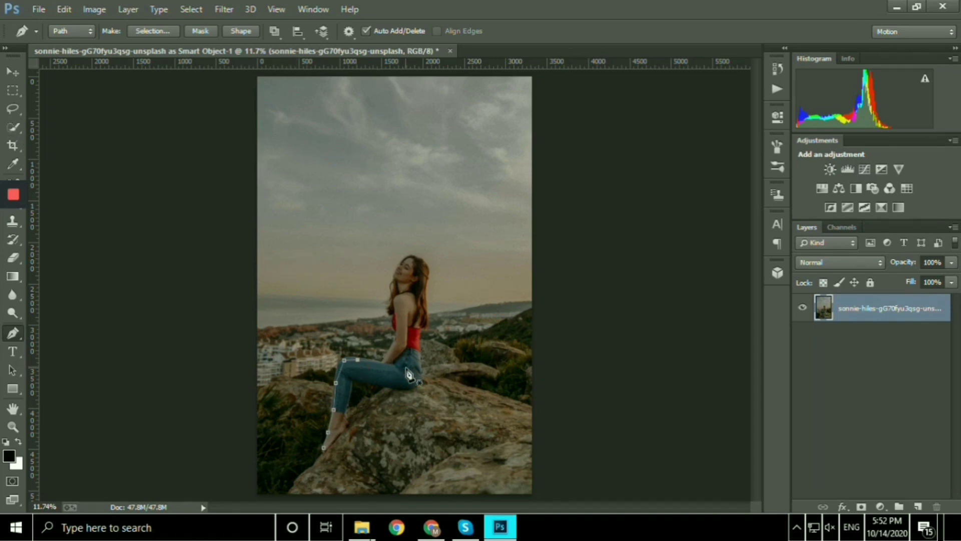
{"action": "right_click", "coordinate": [868, 318]}
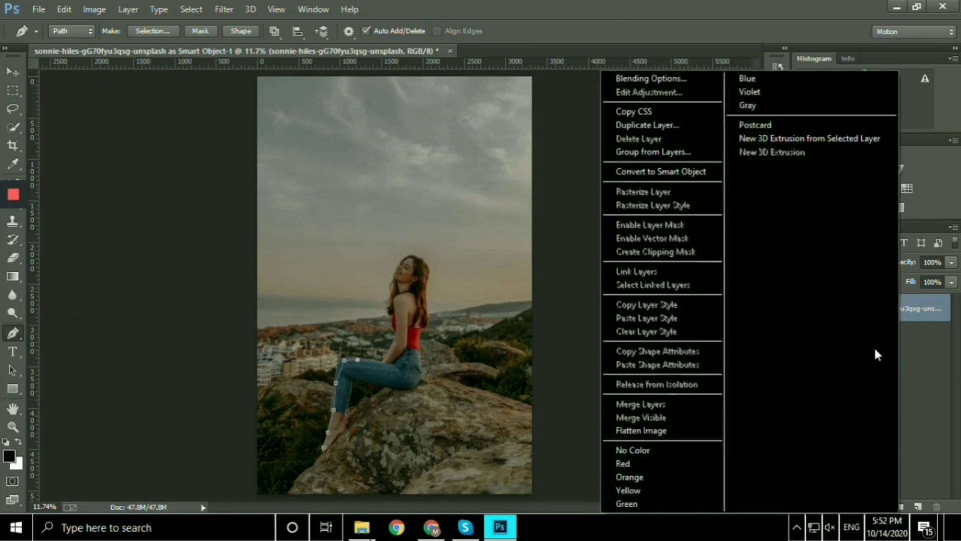
{"action": "left_click", "coordinate": [919, 359]}
{"action": "right_click", "coordinate": [906, 308]}
{"action": "left_click", "coordinate": [919, 334]}
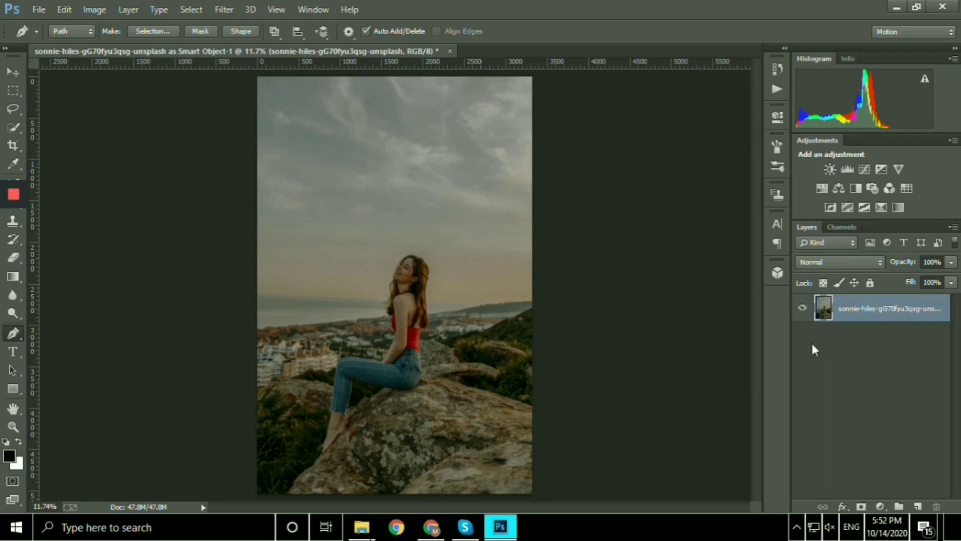
- Duplicate the photo layer three times and flatten the image into a single background layer
{"action": "key", "text": "ctrl+j"}
{"action": "key", "text": "ctrl+j"}
{"action": "key", "text": "ctrl+j"}
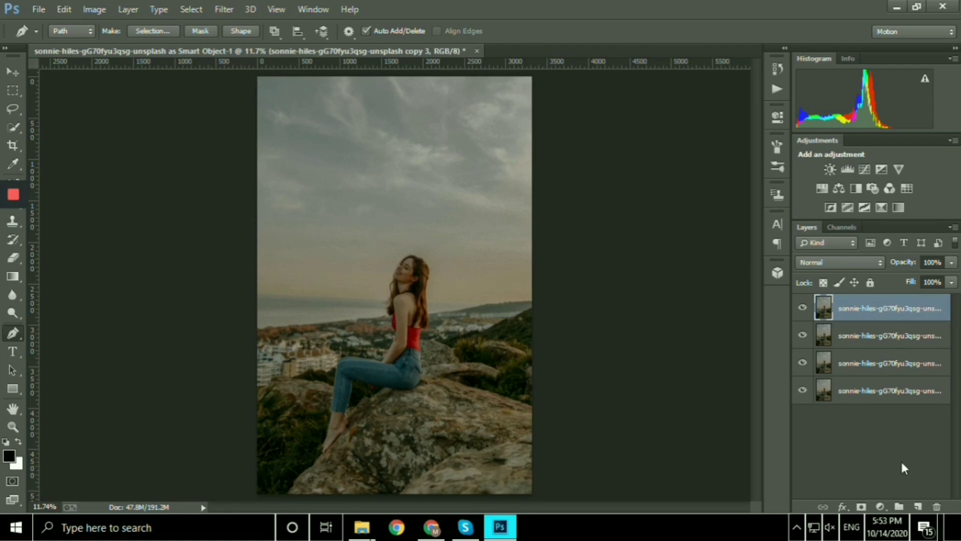
{"action": "right_click", "coordinate": [865, 312]}
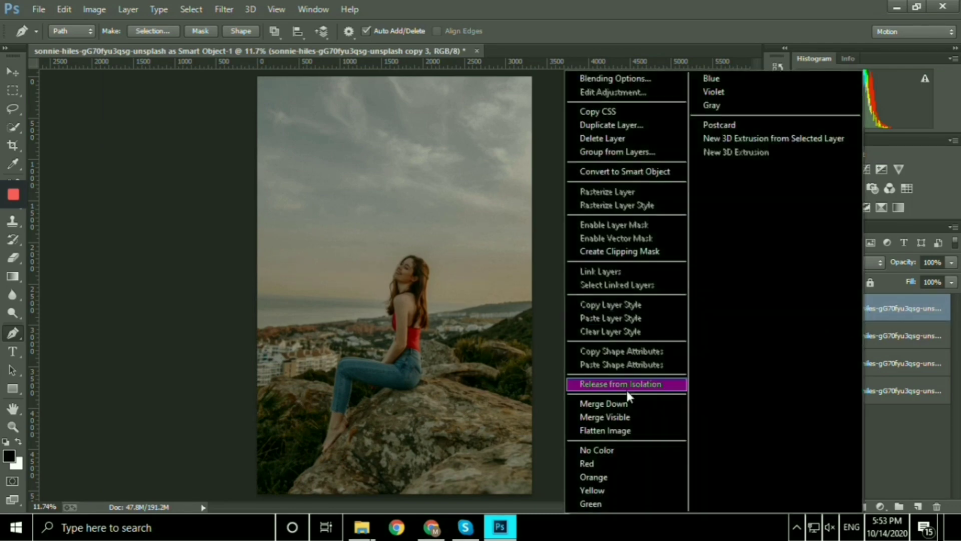
{"action": "left_click", "coordinate": [611, 429]}
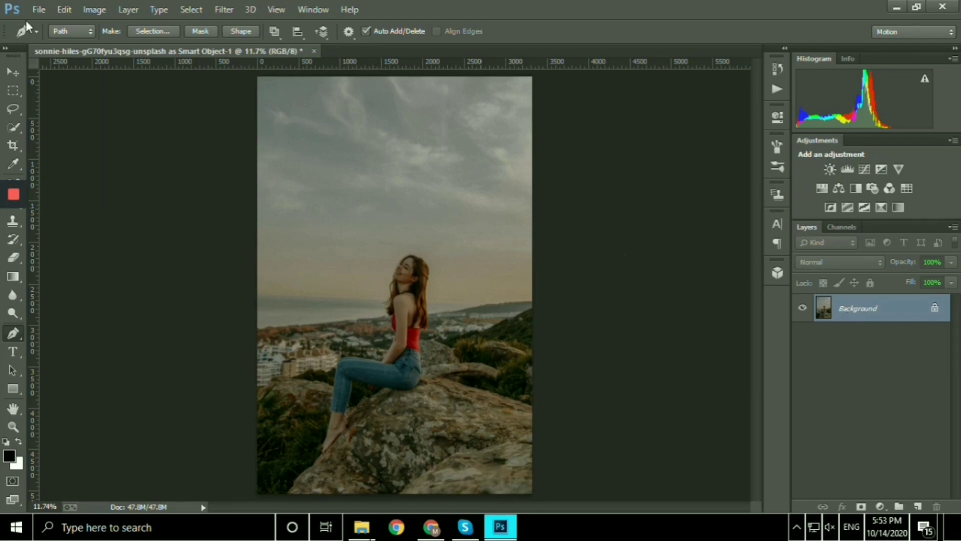
- Save the image to the Desktop as the JPEG "sonnie-hiles-gG70fyu3qsg-unsplash as Smart Object-1" with the quality raised to the largest-file end
{"action": "left_click", "coordinate": [38, 9]}
{"action": "left_click", "coordinate": [93, 137]}
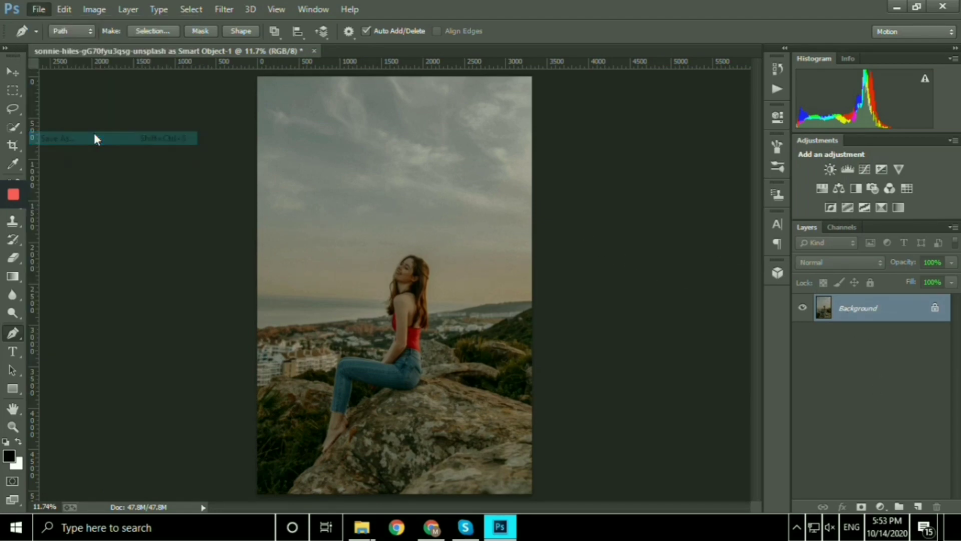
{"action": "left_click", "coordinate": [79, 123]}
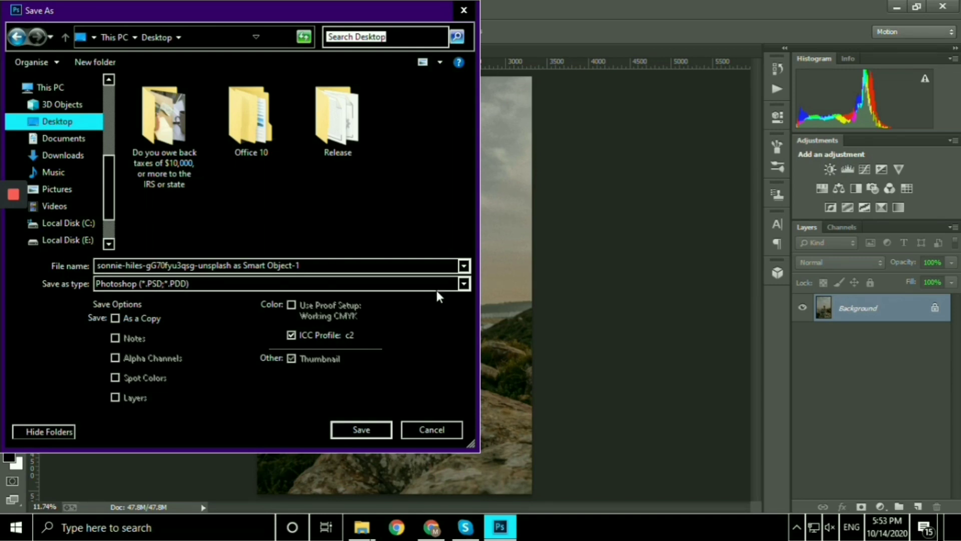
{"action": "left_click", "coordinate": [465, 284]}
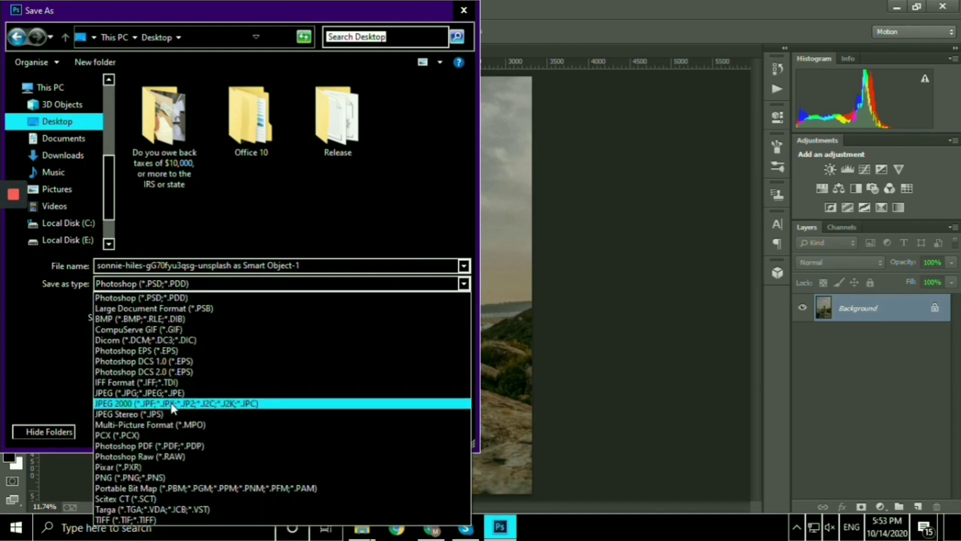
{"action": "left_click", "coordinate": [151, 393]}
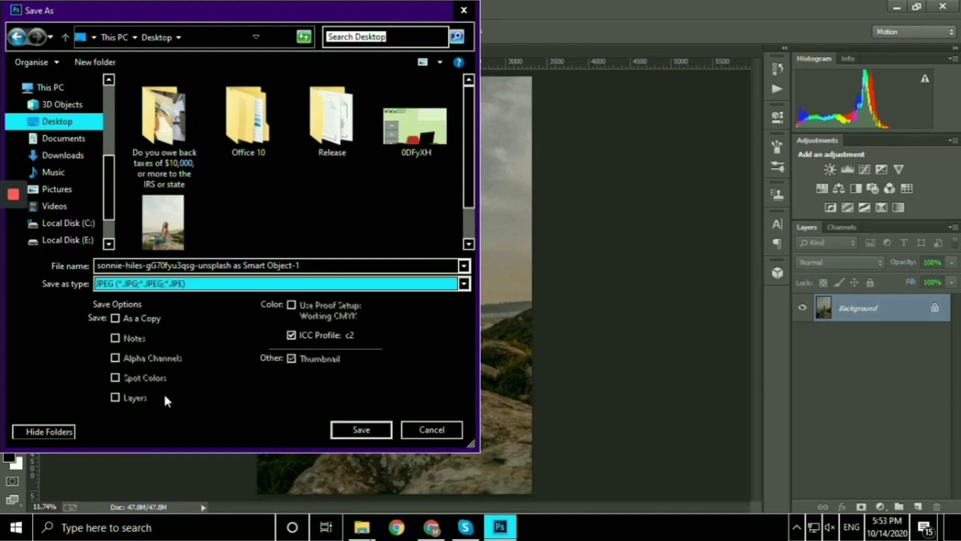
{"action": "left_click", "coordinate": [363, 429]}
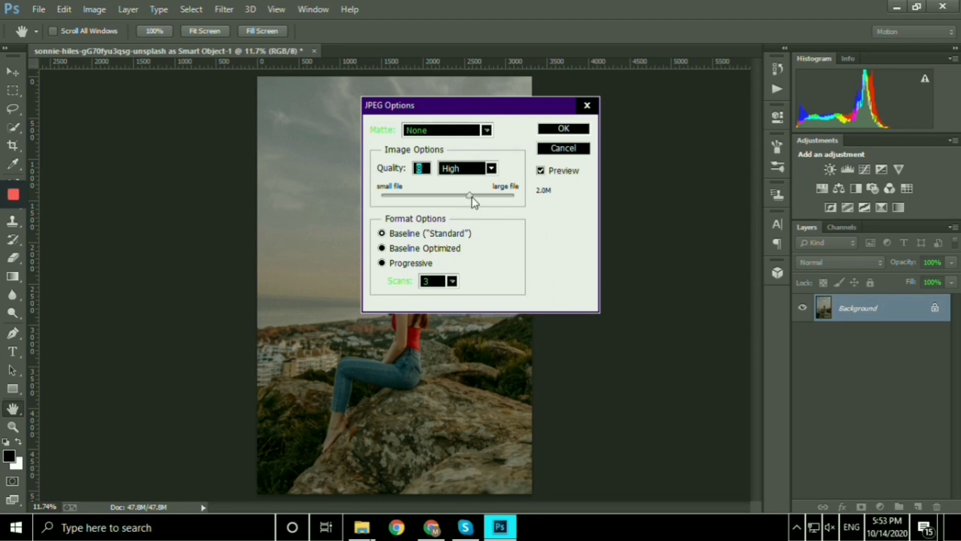
{"action": "left_click_drag", "start_coordinate": [473, 197], "coordinate": [514, 191]}
{"action": "left_click", "coordinate": [554, 129]}
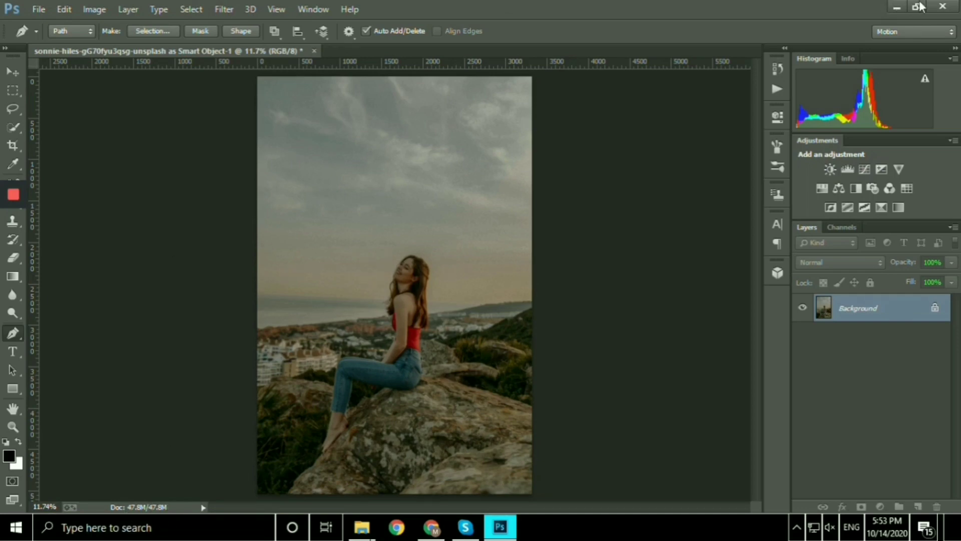
- Close Photoshop and open the saved JPEG from the desktop in a maximized Photos window
{"action": "left_click", "coordinate": [943, 6]}
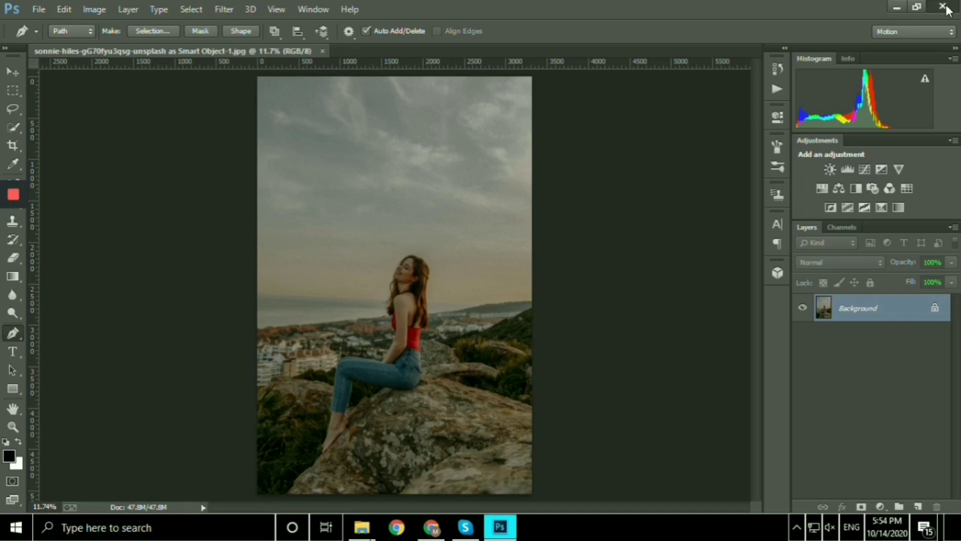
{"action": "left_click", "coordinate": [177, 170]}
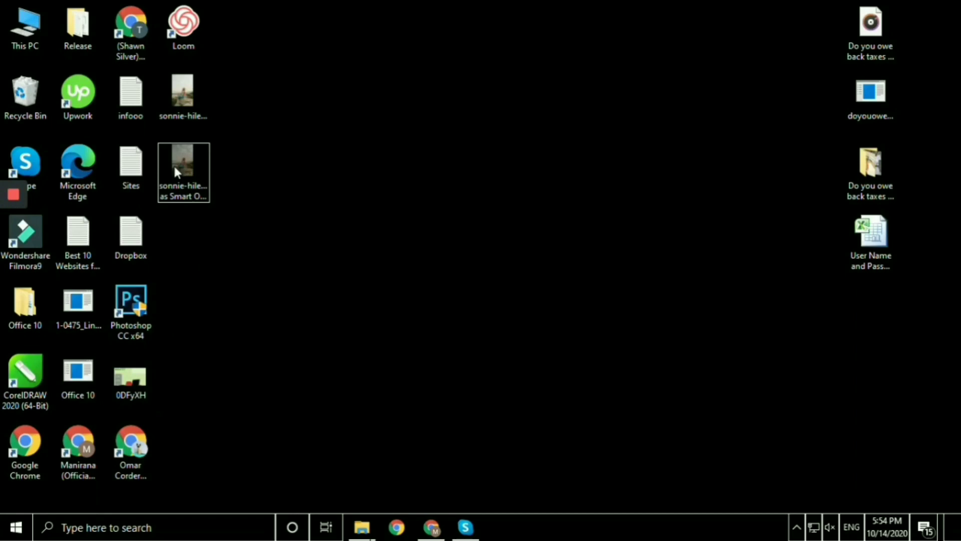
{"action": "left_click", "coordinate": [185, 195]}
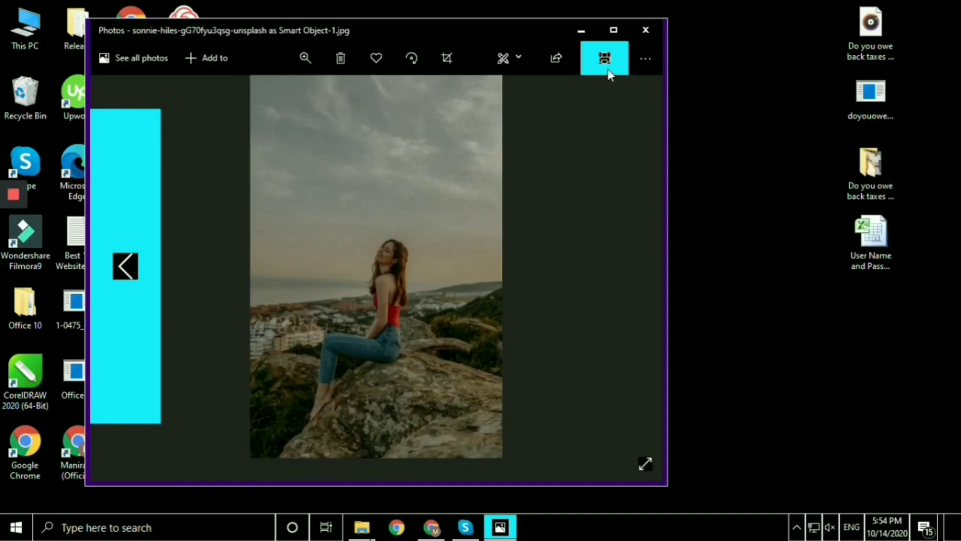
{"action": "left_click", "coordinate": [614, 30]}
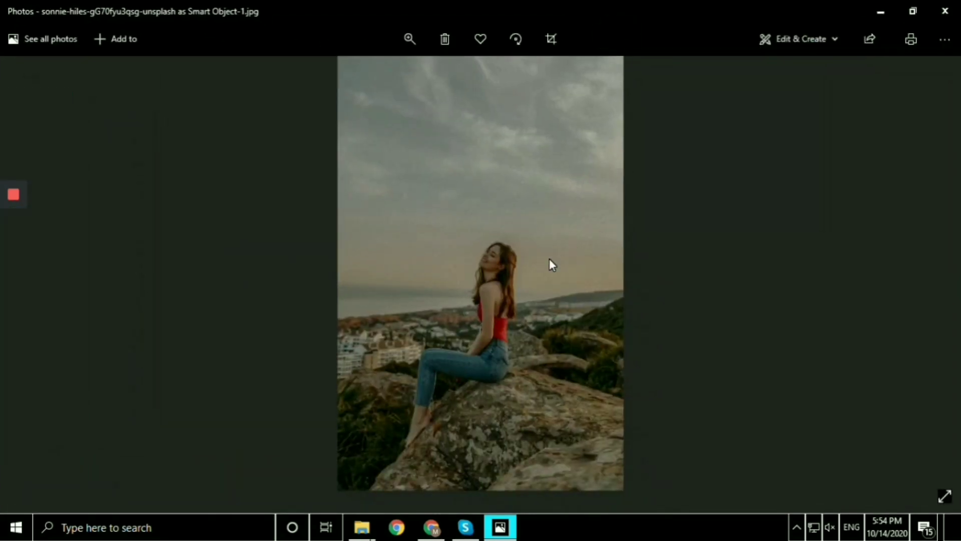
- Magnify the saved JPEG around the woman and examine the edited details across the photo
{"action": "left_click", "coordinate": [410, 44]}
{"action": "left_click", "coordinate": [422, 75]}
{"action": "left_click_drag", "start_coordinate": [422, 75], "coordinate": [352, 81]}
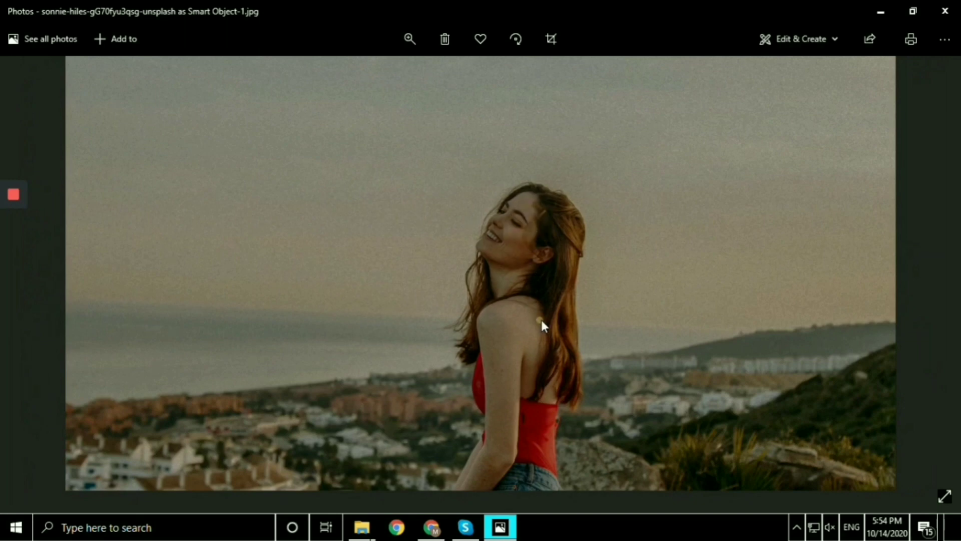
{"action": "left_click_drag", "start_coordinate": [542, 320], "coordinate": [498, 183]}
{"action": "left_click_drag", "start_coordinate": [547, 311], "coordinate": [568, 341]}
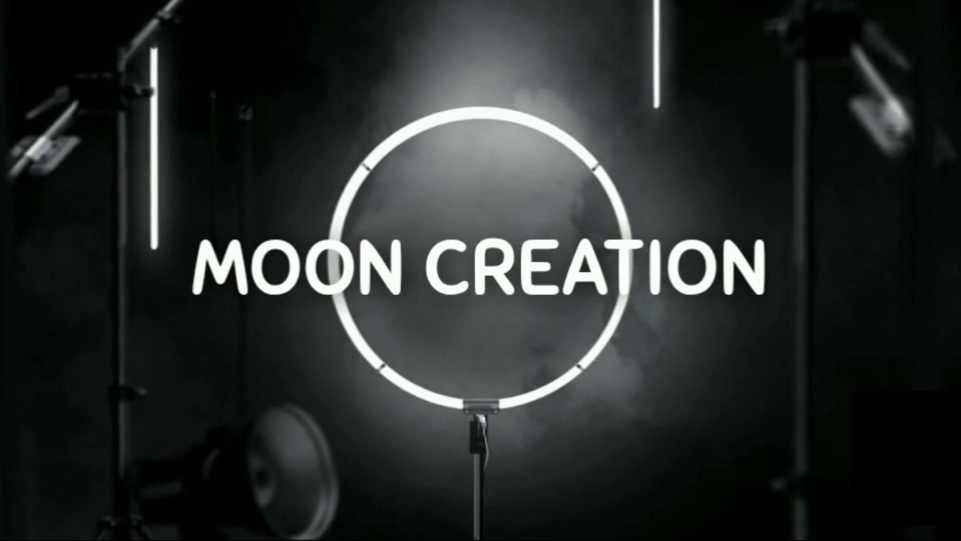